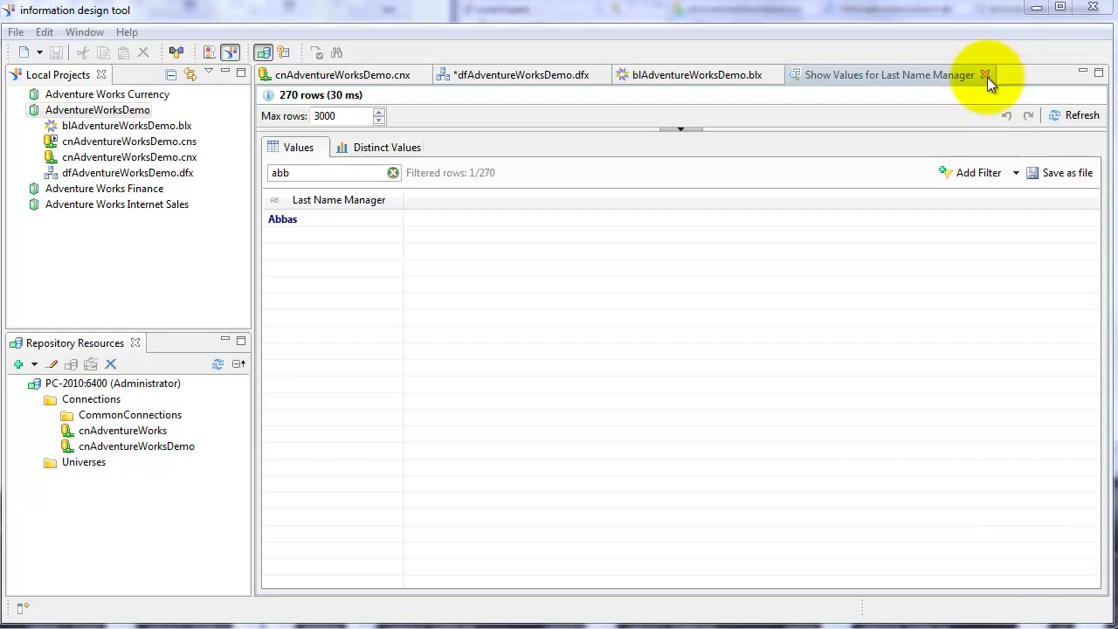
Close the Show Values, .blx and .dfx editors, saving changes to dfAdventureWorksDemo.dfx.
left_click(985, 75)
left_click(771, 75)
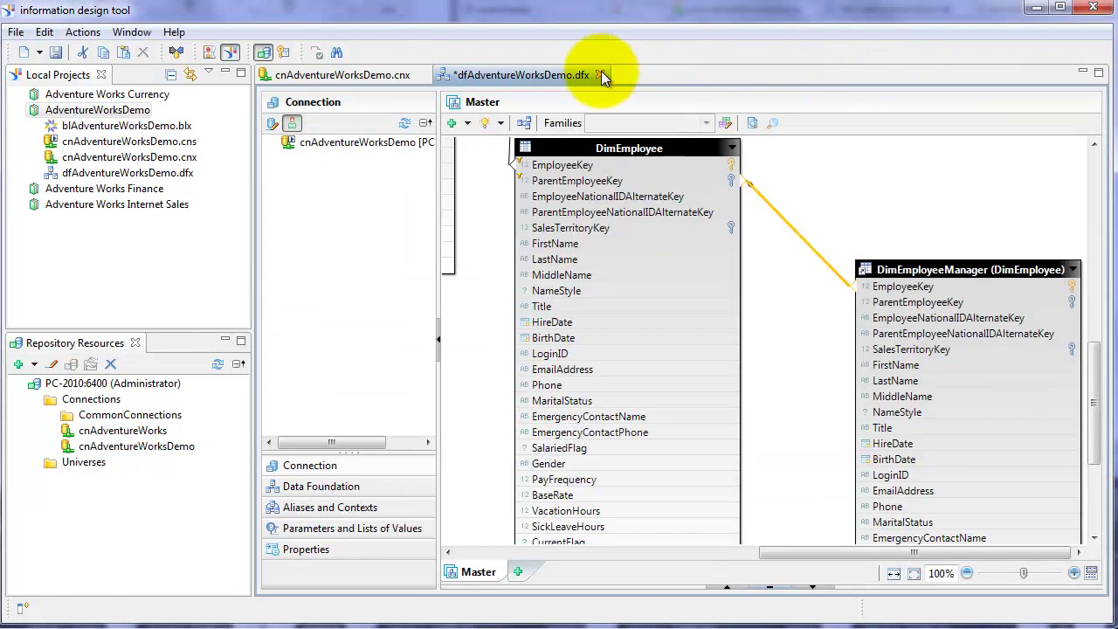
left_click(599, 75)
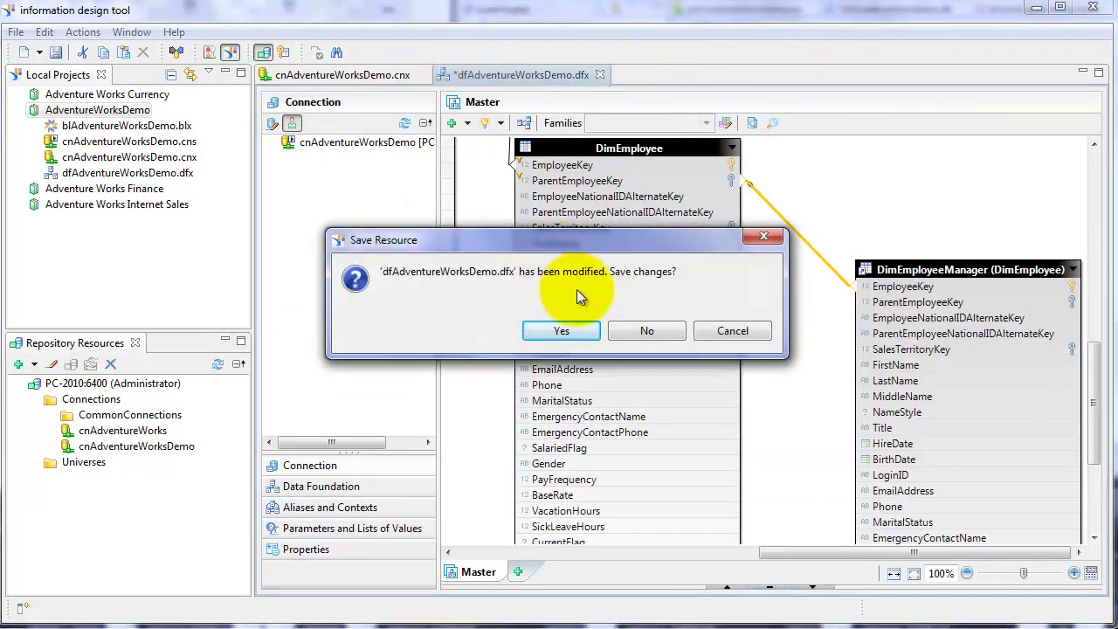
left_click(561, 331)
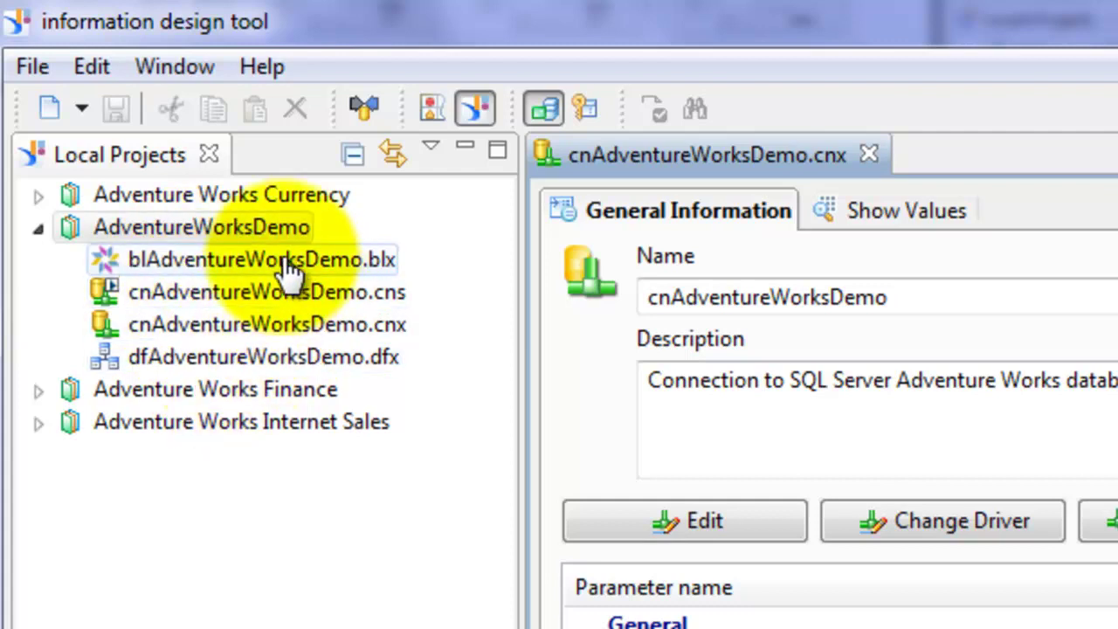
Publish blAdventureWorksDemo.blx to the repository's Universes folder and view the result details.
left_click(253, 262)
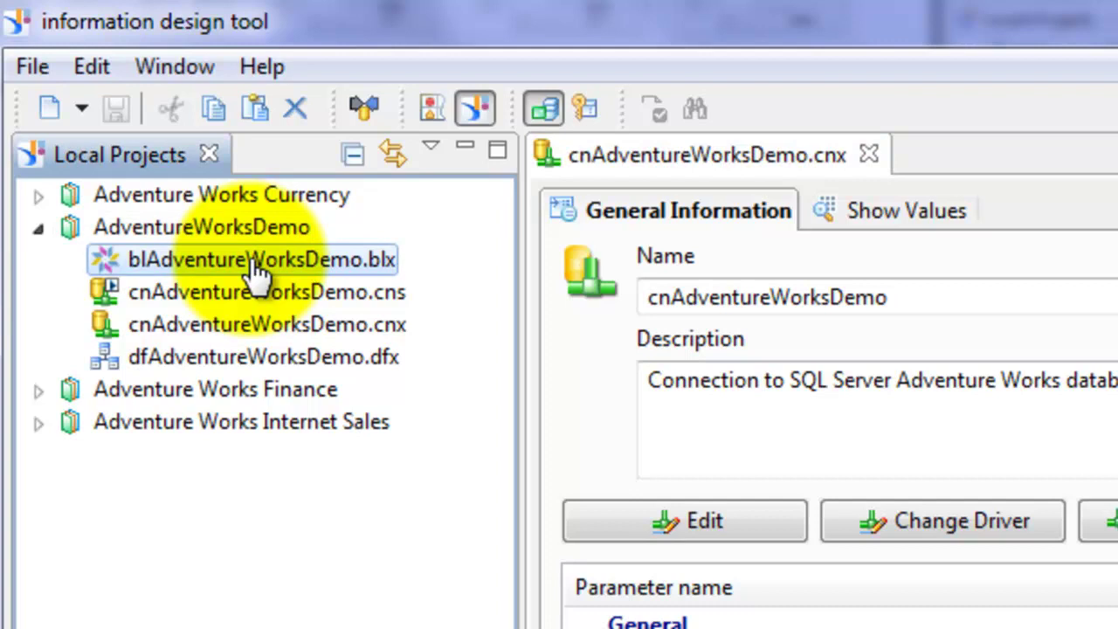
right_click(253, 262)
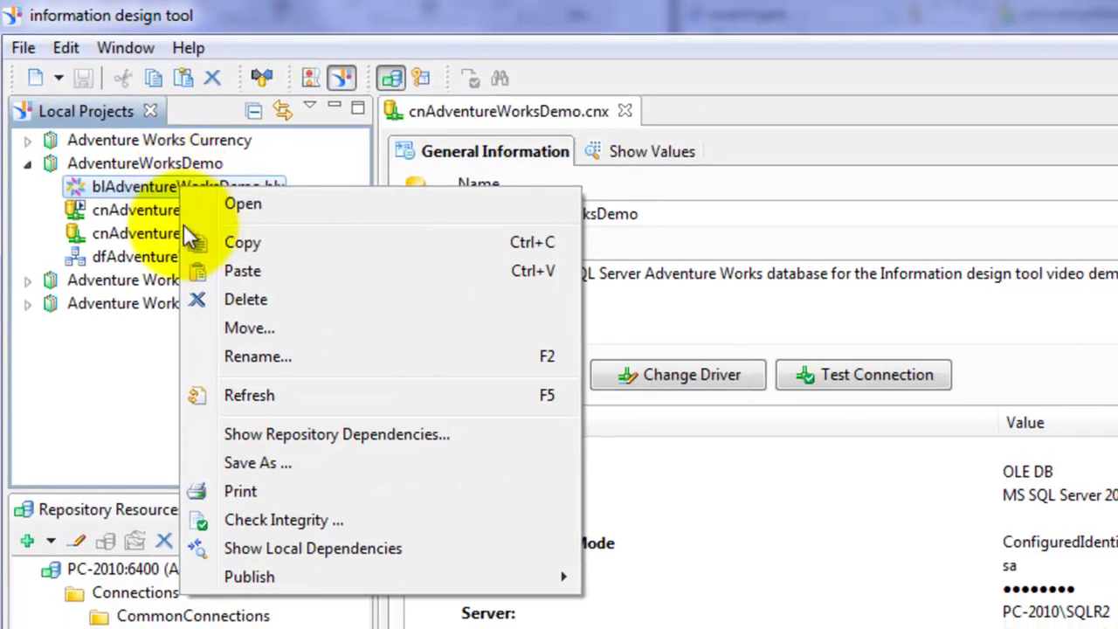
mouse_move(258, 578)
left_click(677, 578)
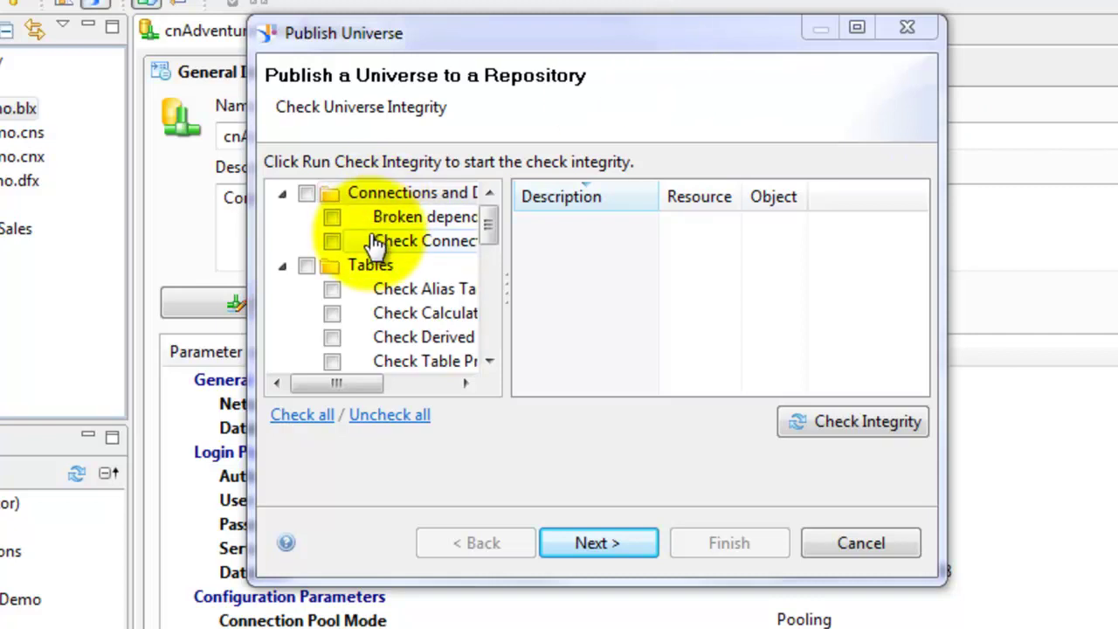
left_click(591, 541)
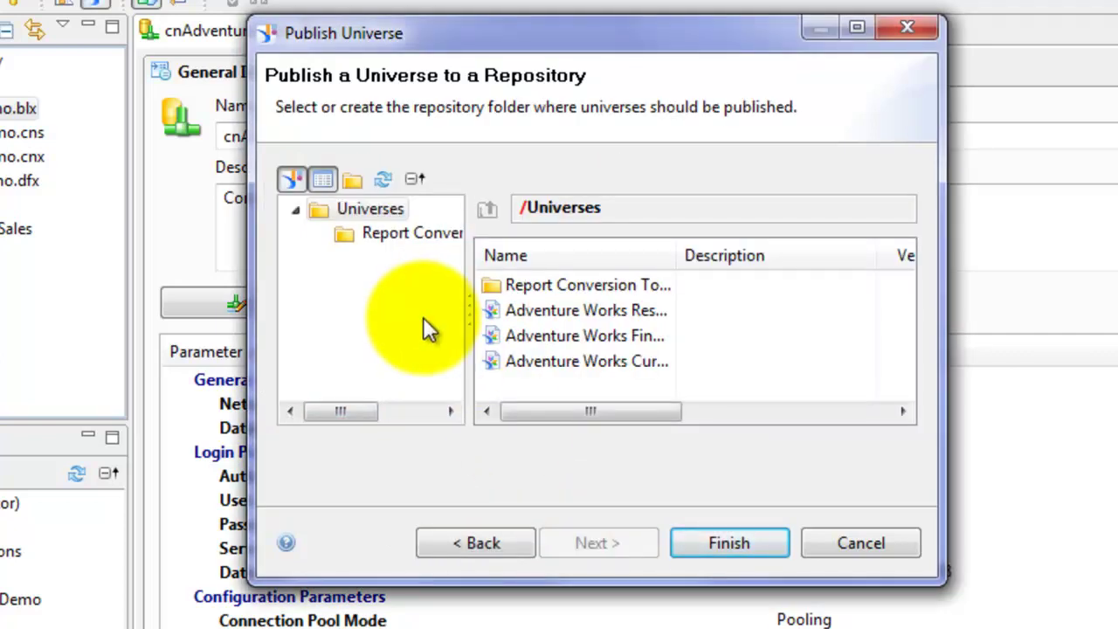
left_click(747, 545)
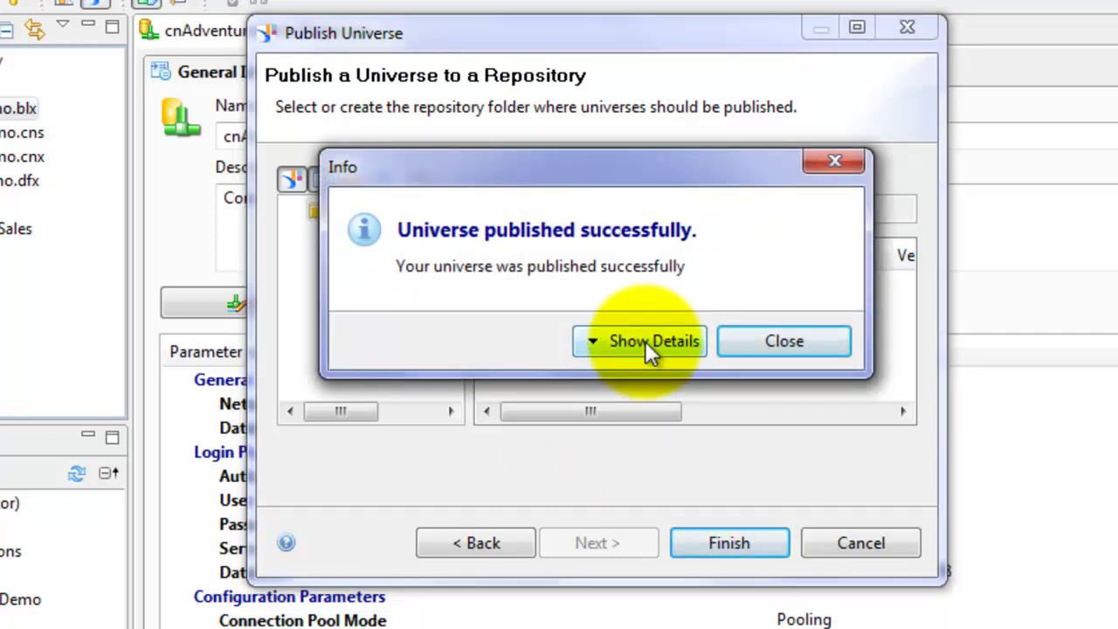
left_click(644, 340)
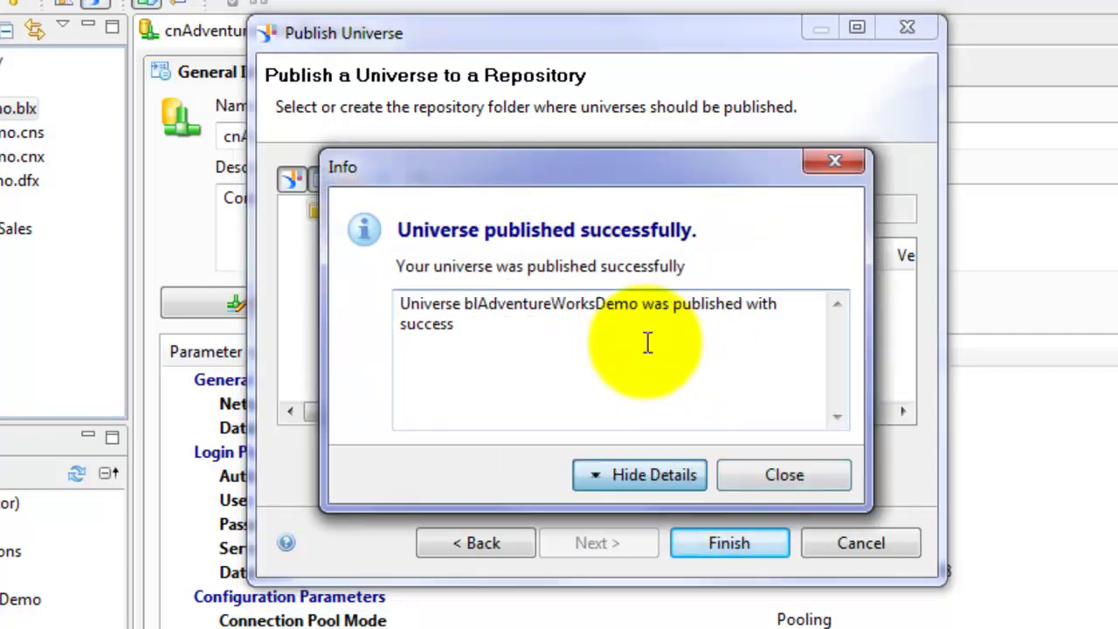
Dismiss the publishing confirmation, launch the Web Intelligence Application and start a new document.
left_click(780, 478)
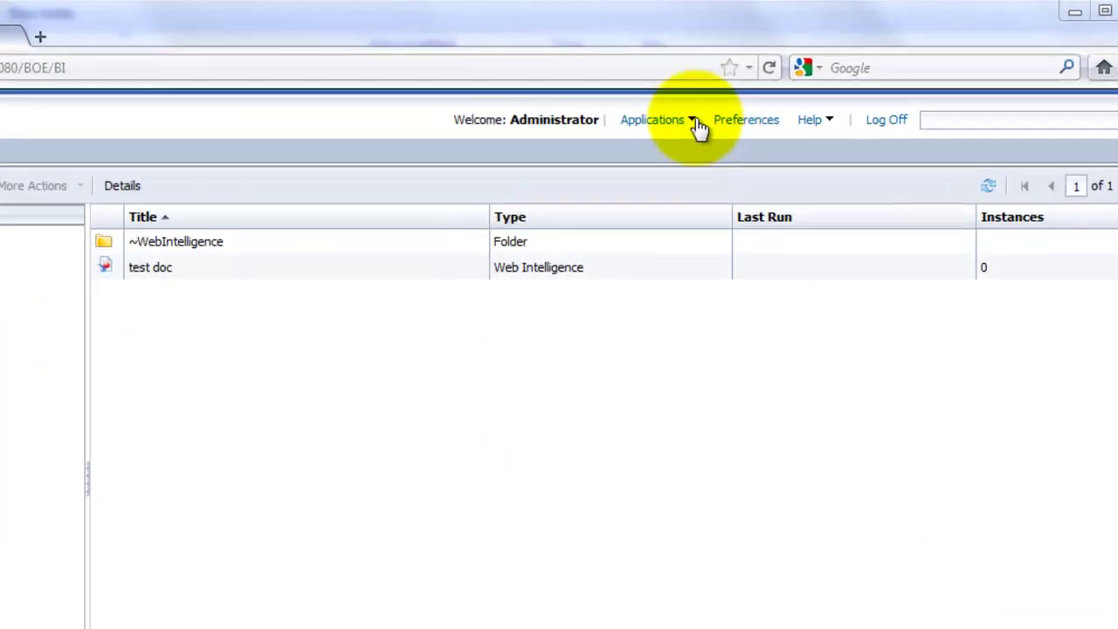
left_click(742, 94)
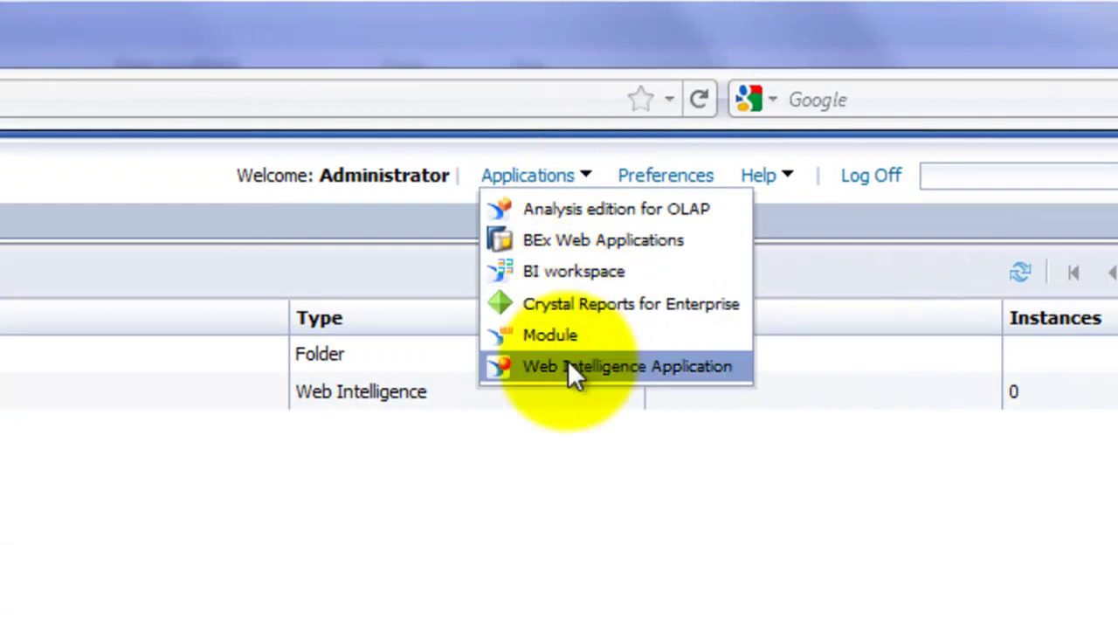
left_click(568, 374)
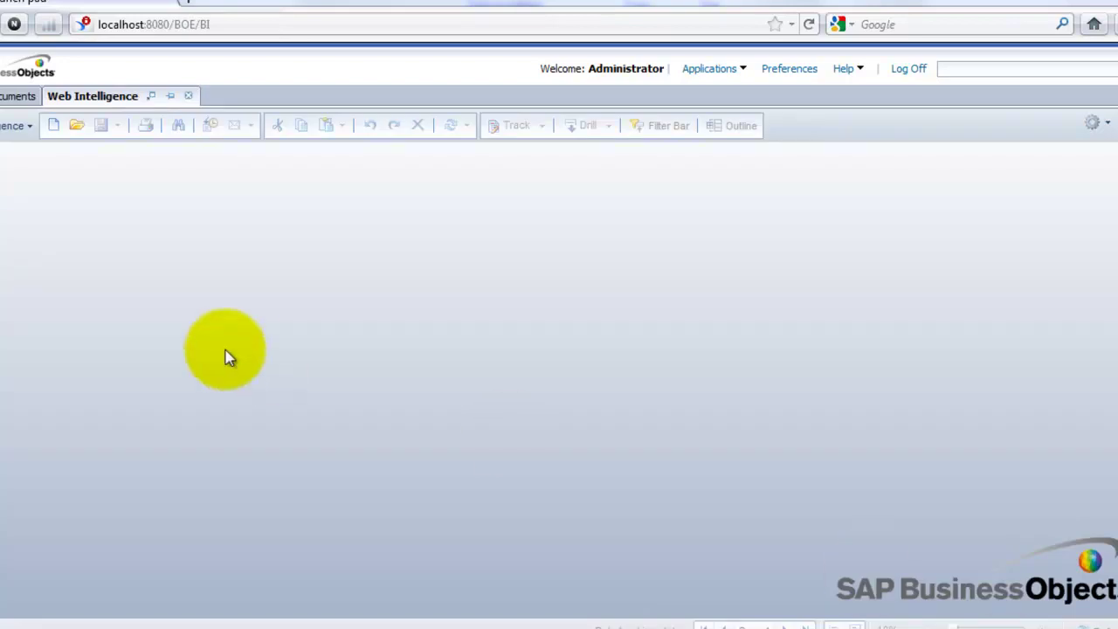
left_click(54, 126)
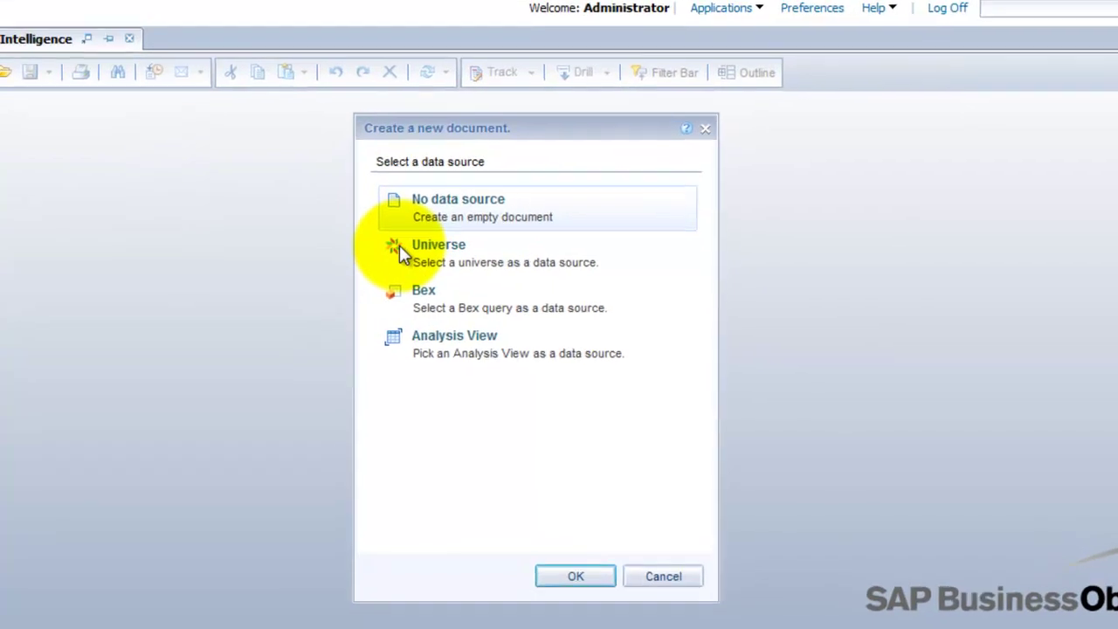
Choose Universe as the data source and select blAdventureWorksDemo.unx for the query.
left_click(422, 278)
left_click(570, 578)
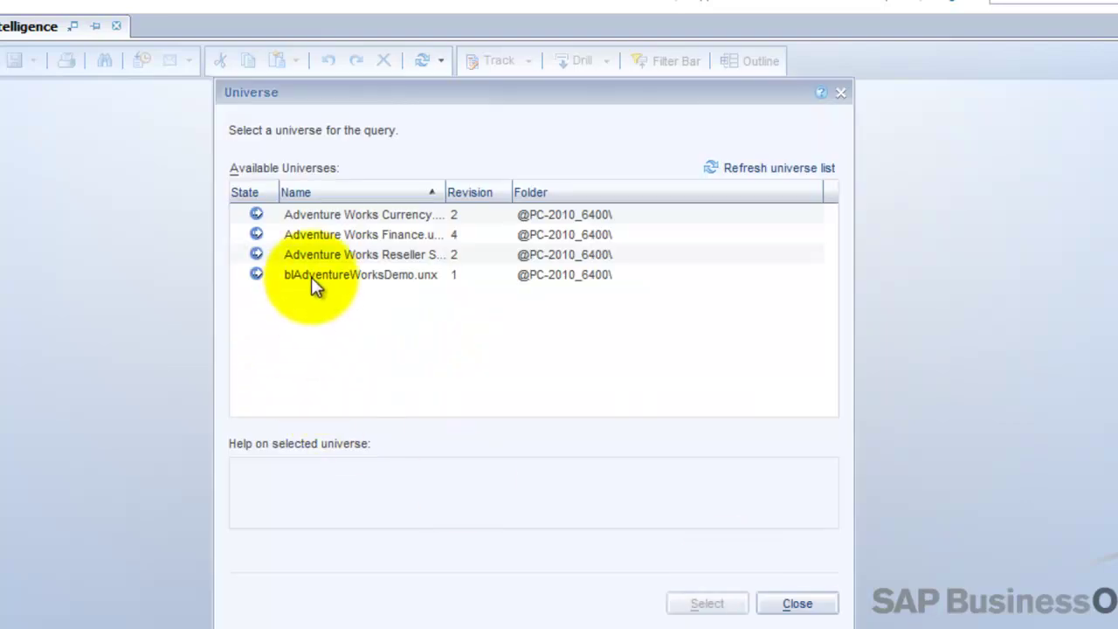
left_click(311, 276)
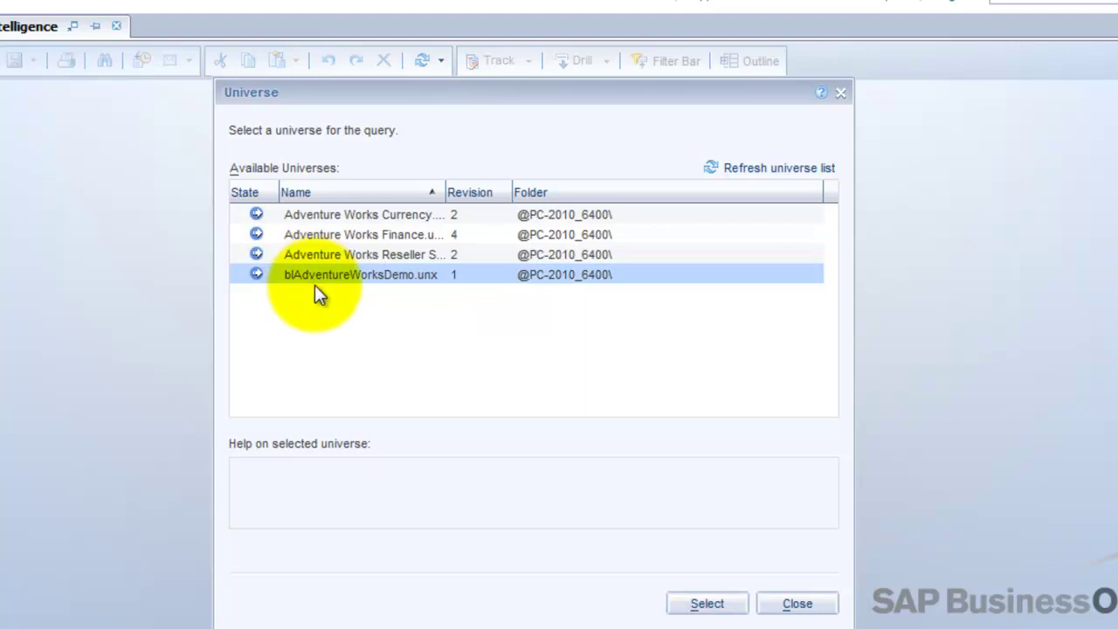
left_click(709, 606)
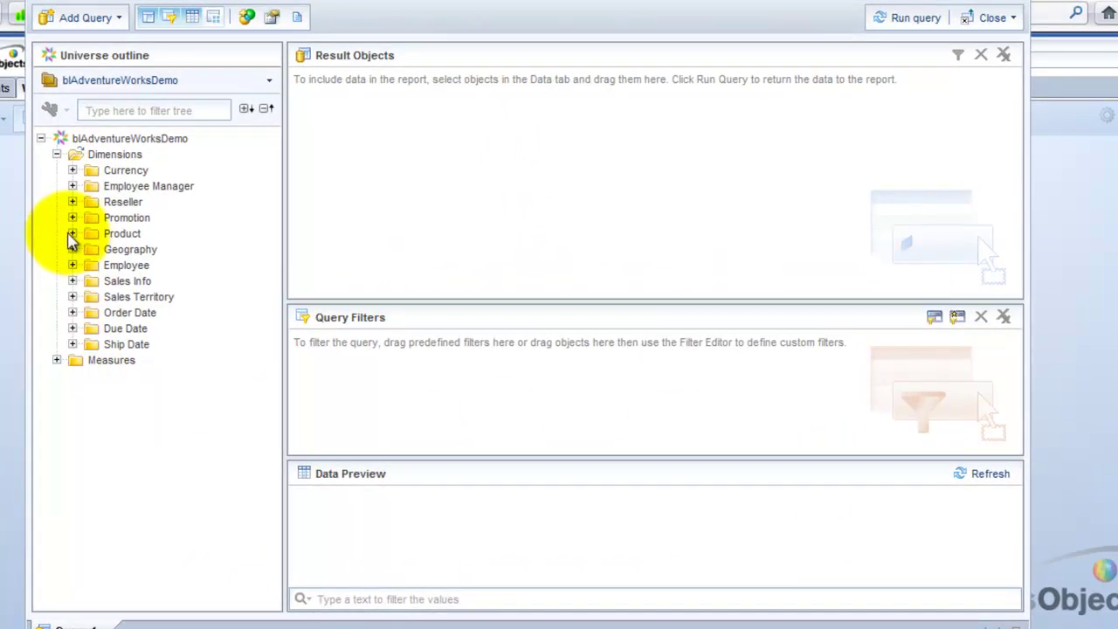
Add English Product Name, Order Quantity and Sales Amount to Result Objects and run the query.
left_click(72, 233)
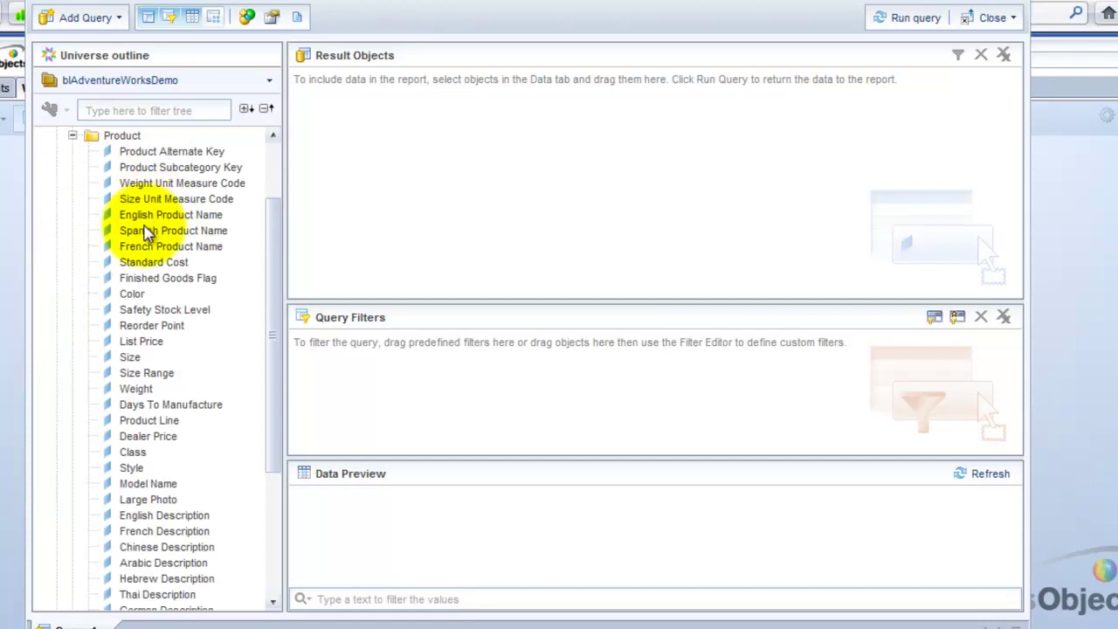
left_click_drag(147, 217, 358, 204)
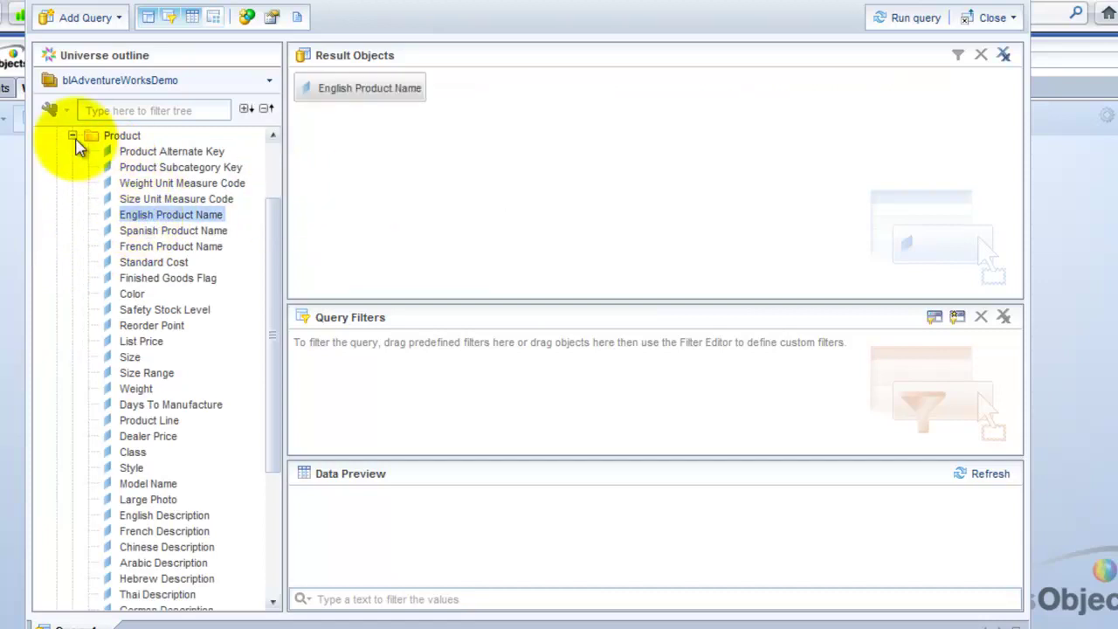
left_click(73, 136)
left_click(56, 360)
left_click(73, 375)
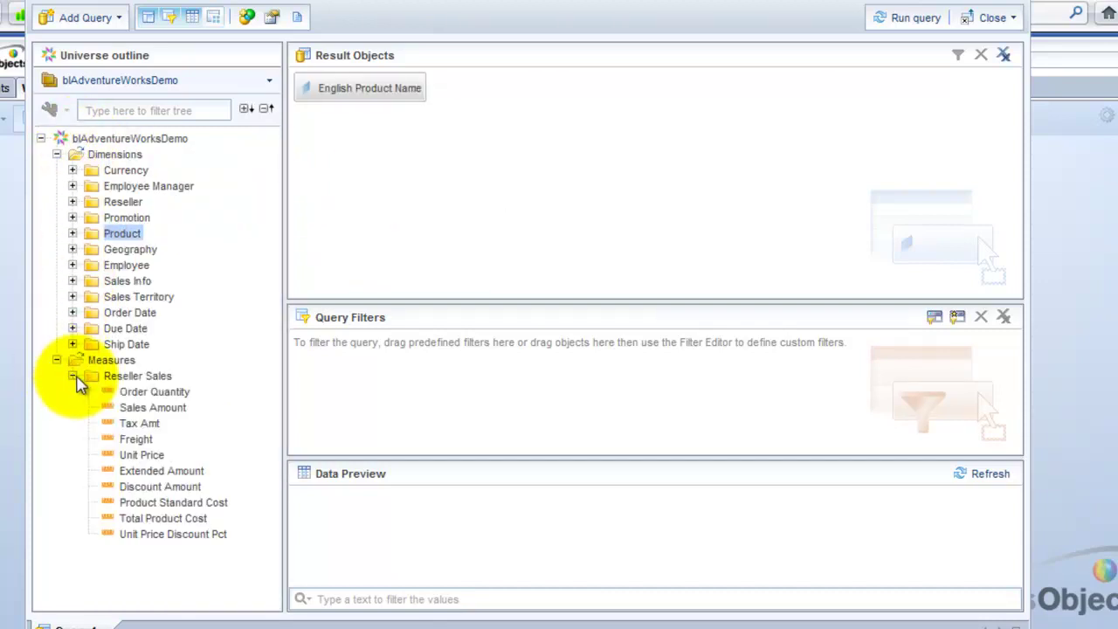
left_click_drag(123, 392, 476, 224)
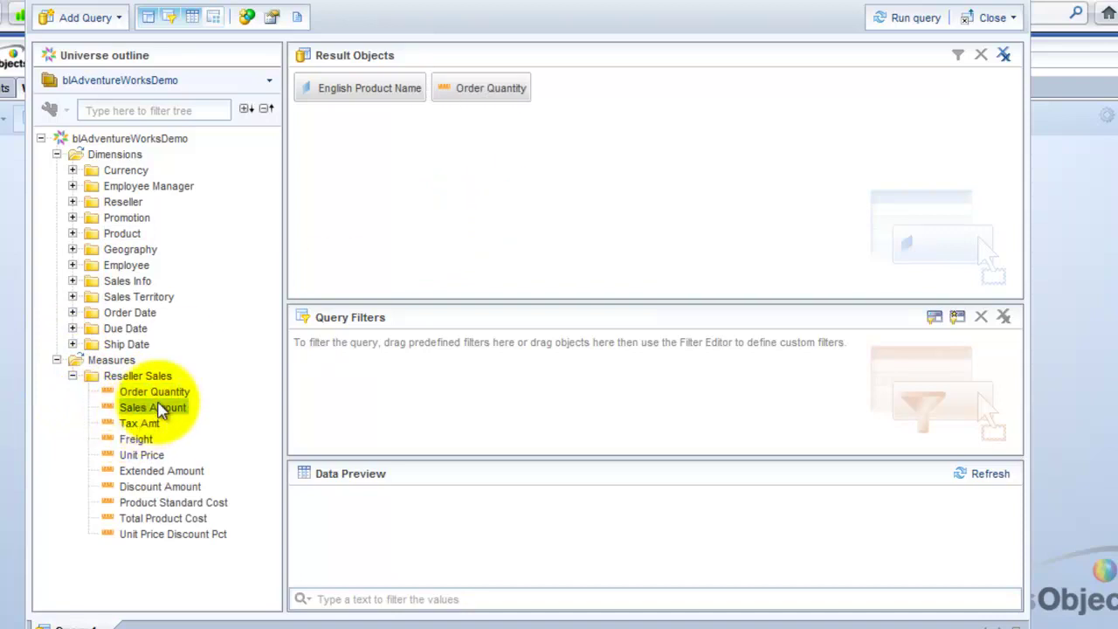
left_click_drag(152, 407, 559, 184)
left_click(905, 18)
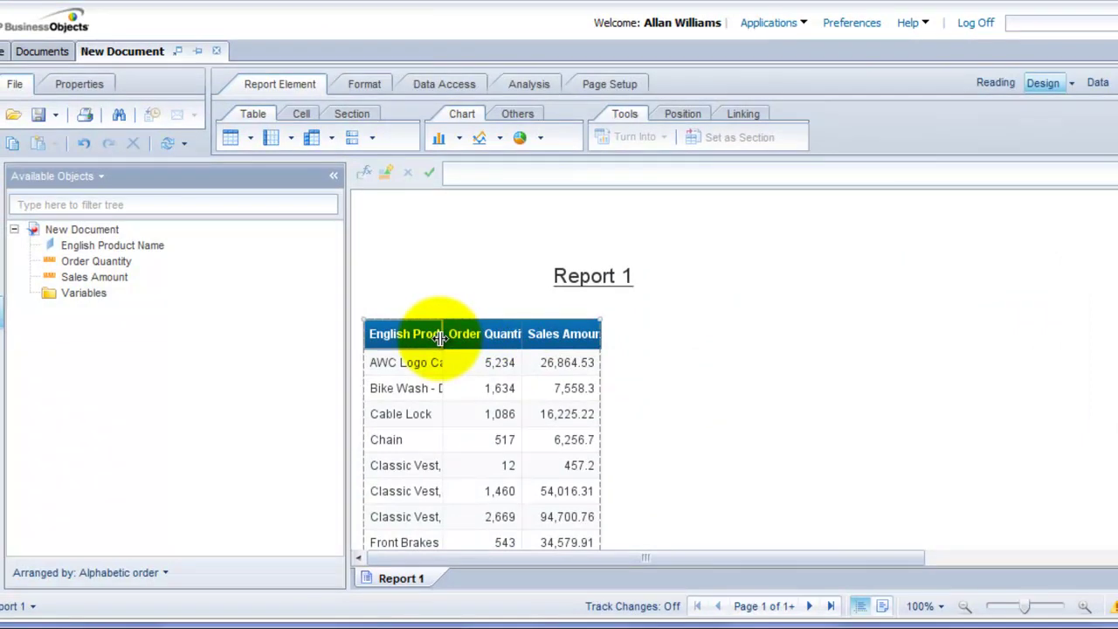
Auto-fit the English Product Name, Order Quantity and Sales Amount column widths.
left_click(441, 339)
double_click(441, 339)
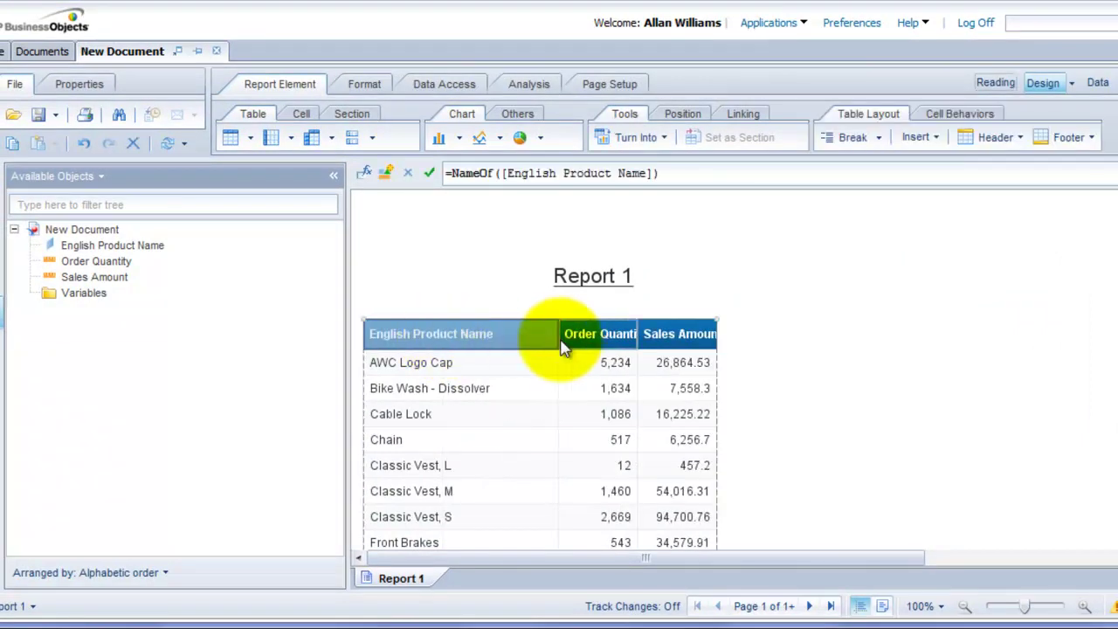
left_click(636, 335)
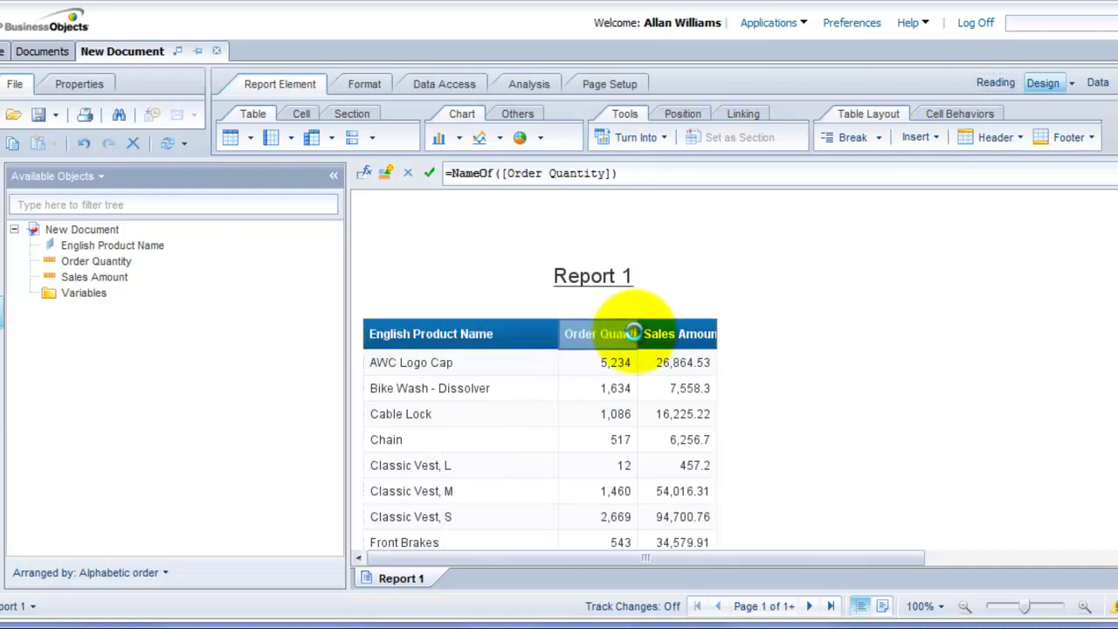
double_click(636, 333)
left_click(742, 333)
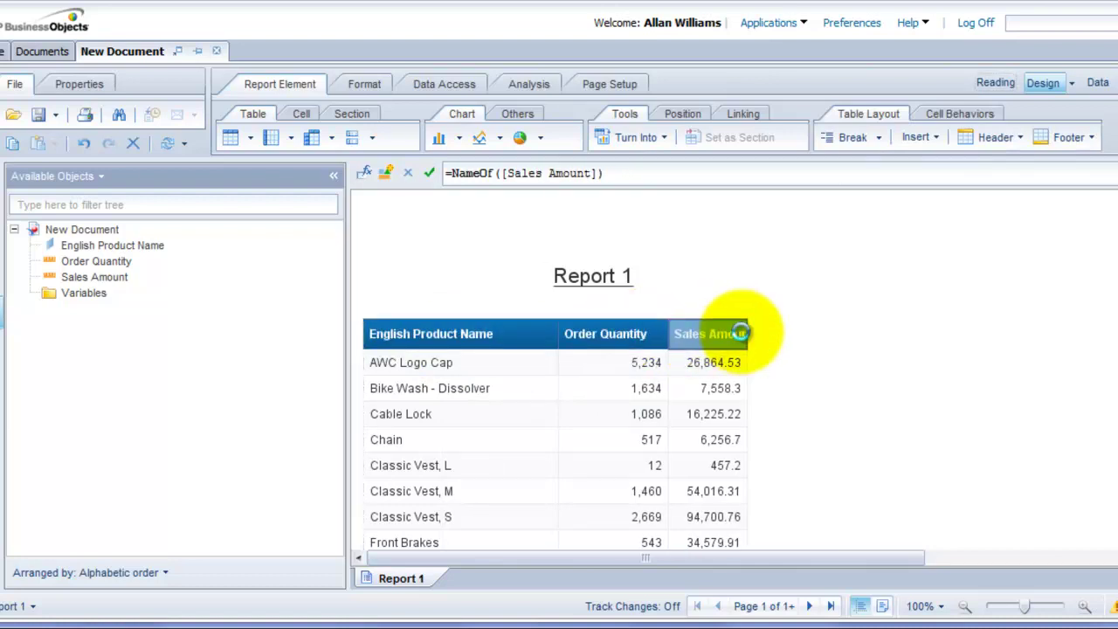
double_click(743, 332)
scroll(568, 367, "down", 3)
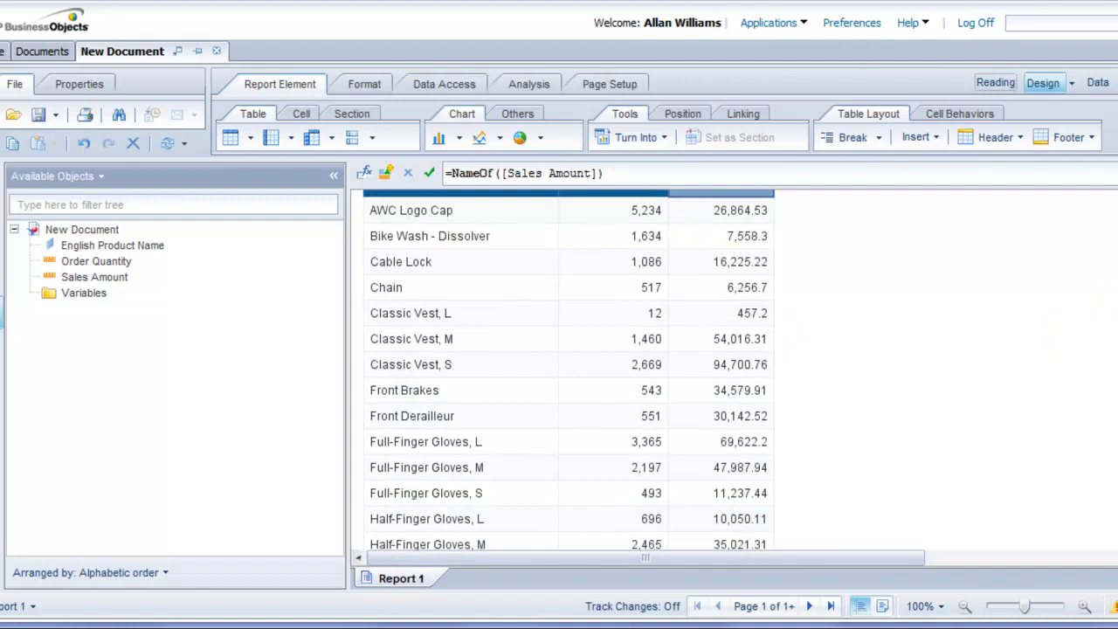
scroll(568, 367, "up", 2)
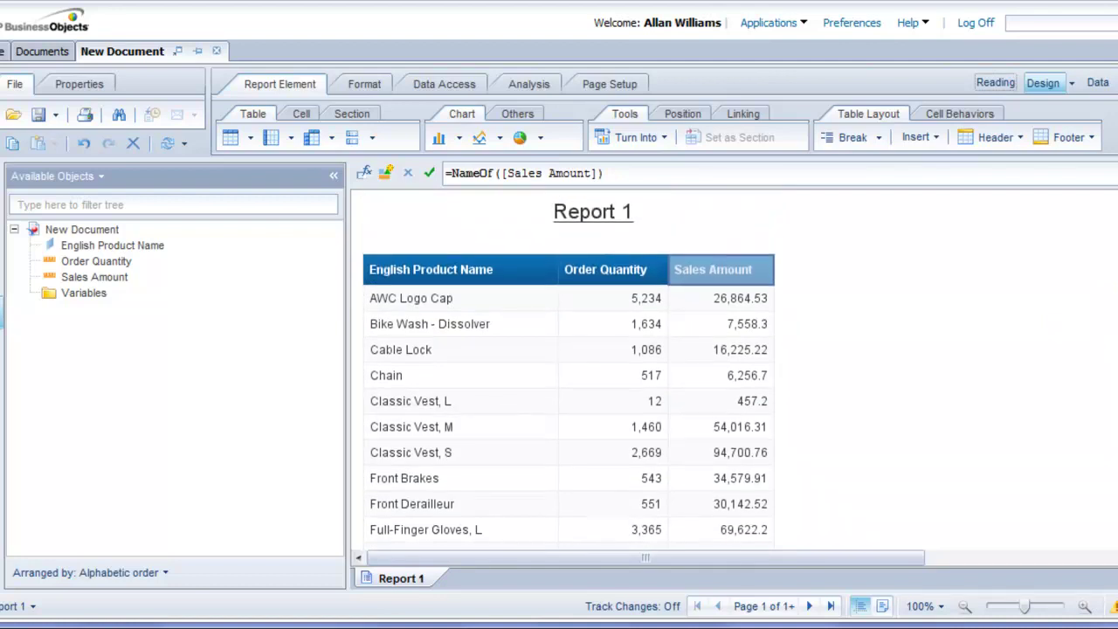
scroll(568, 366, "up", 1)
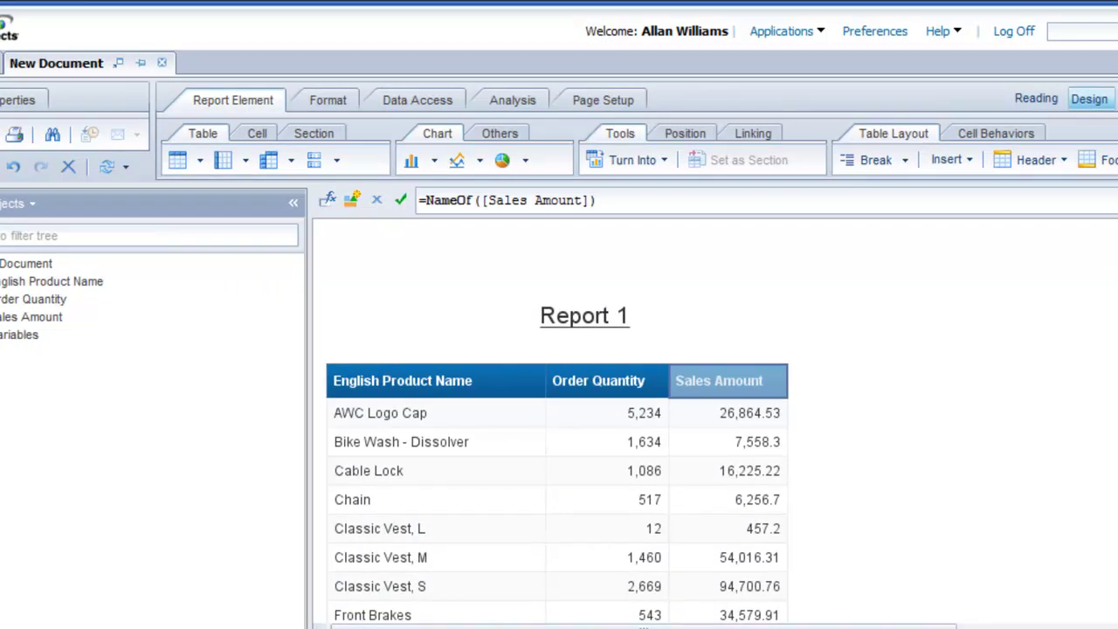
Edit the data provider, add Order Date's Fiscal Year to Result Objects, and rerun the query.
left_click(412, 103)
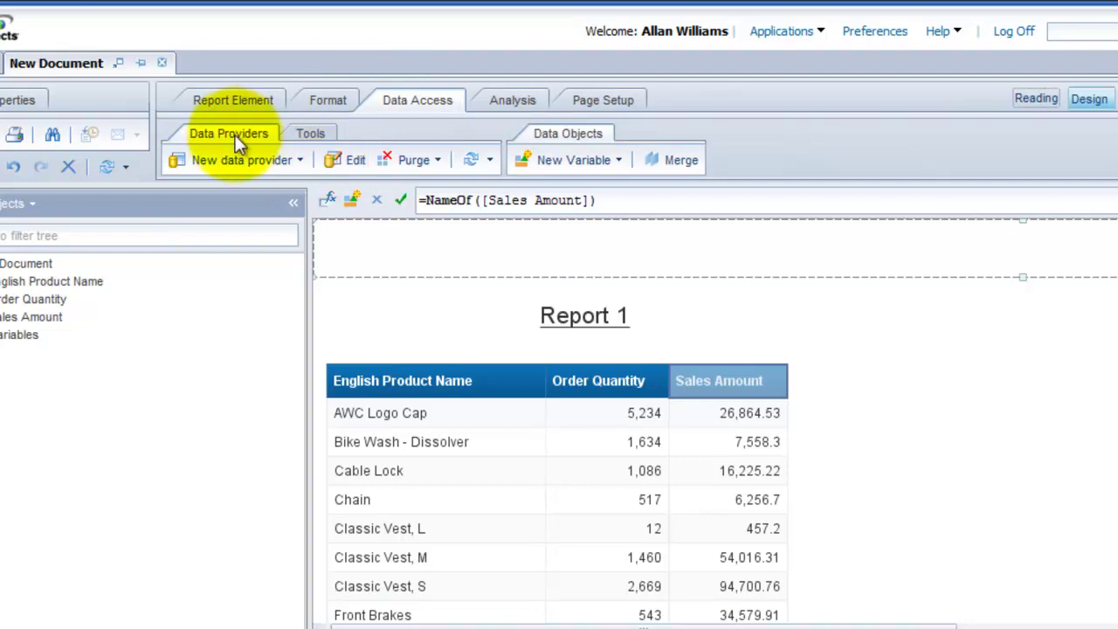
left_click(347, 158)
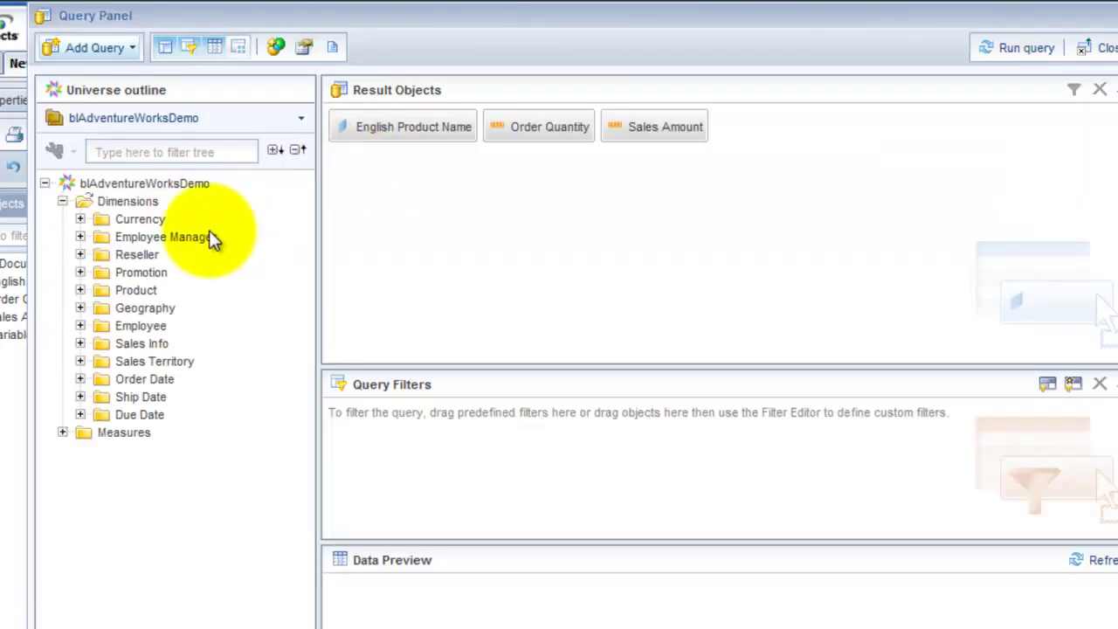
left_click(80, 378)
scroll(300, 468, "down", 1)
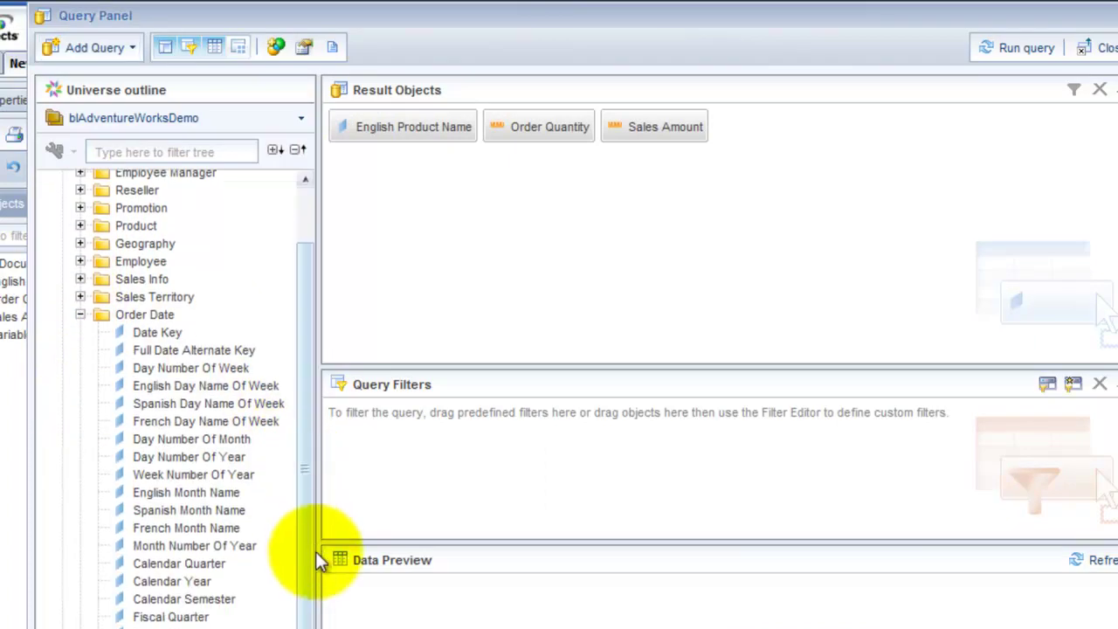
left_click_drag(164, 625, 746, 255)
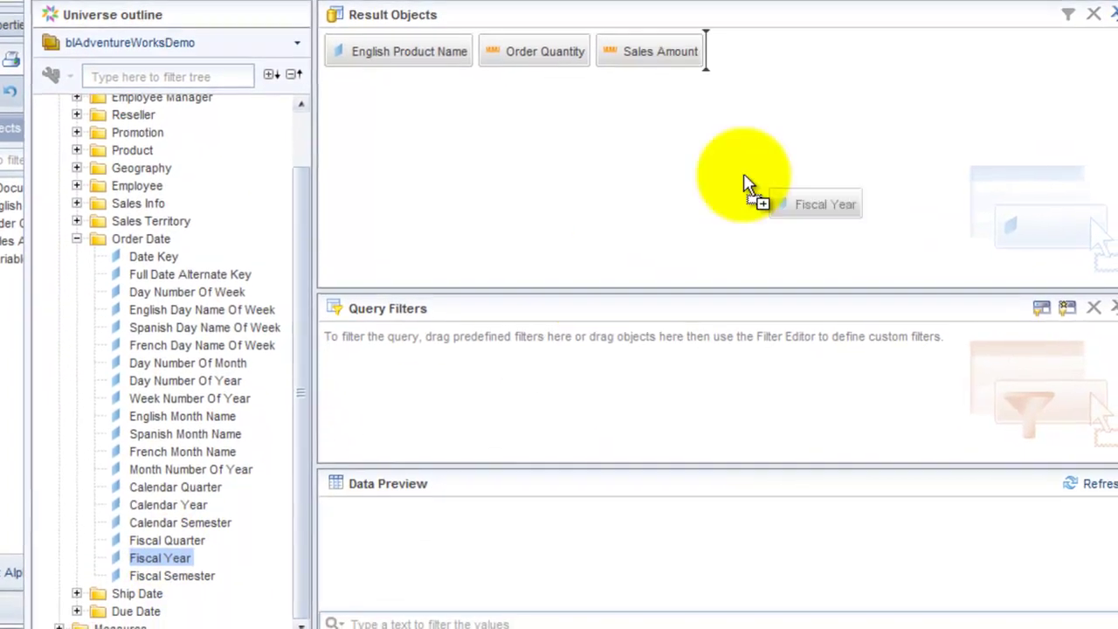
left_click_drag(743, 173, 746, 179)
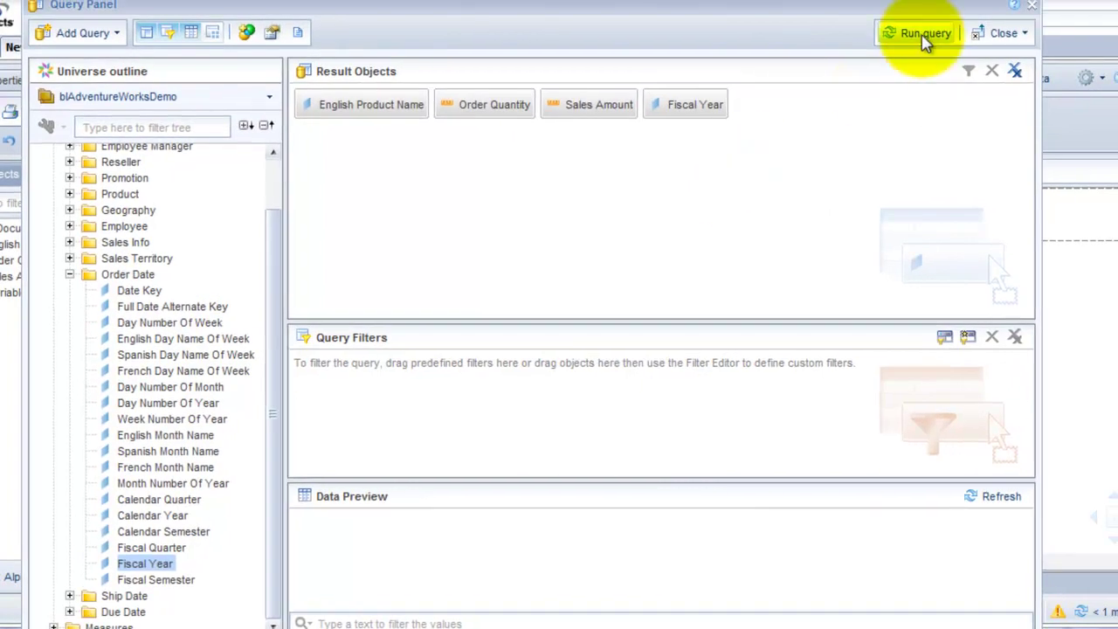
left_click(923, 36)
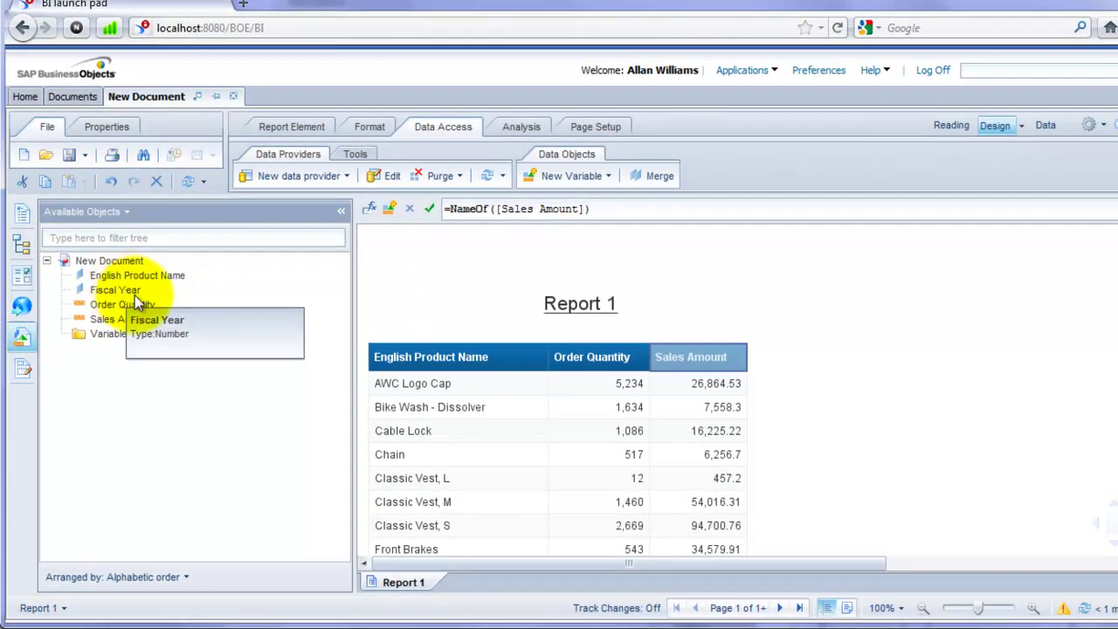
Insert Fiscal Year as a table column to the right of Sales Amount.
left_click(801, 377)
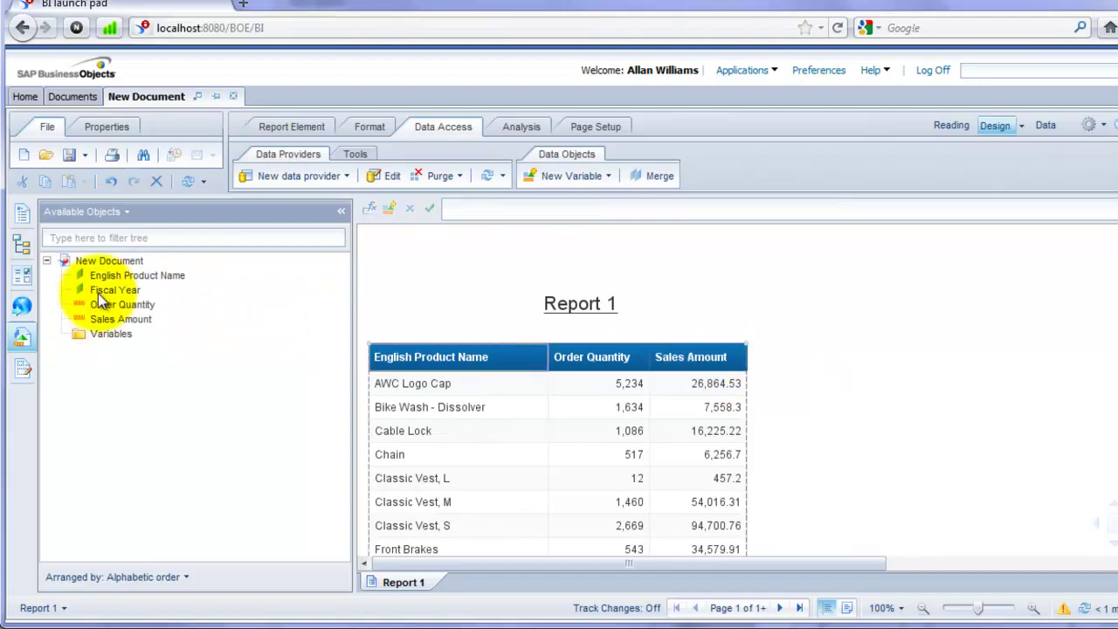
left_click_drag(100, 291, 743, 358)
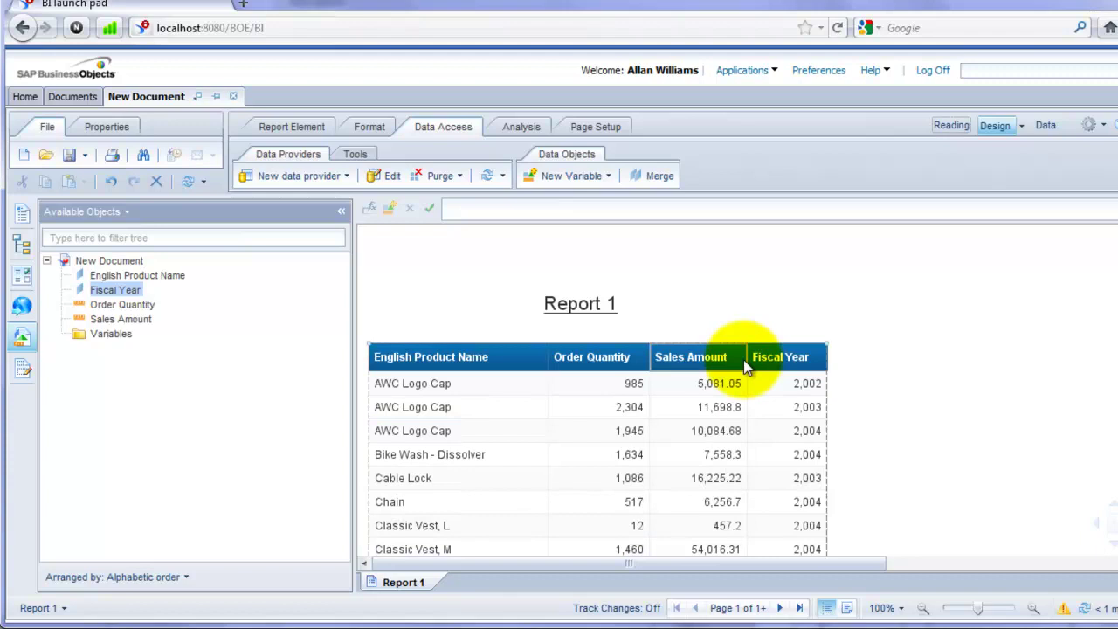
left_click(788, 386)
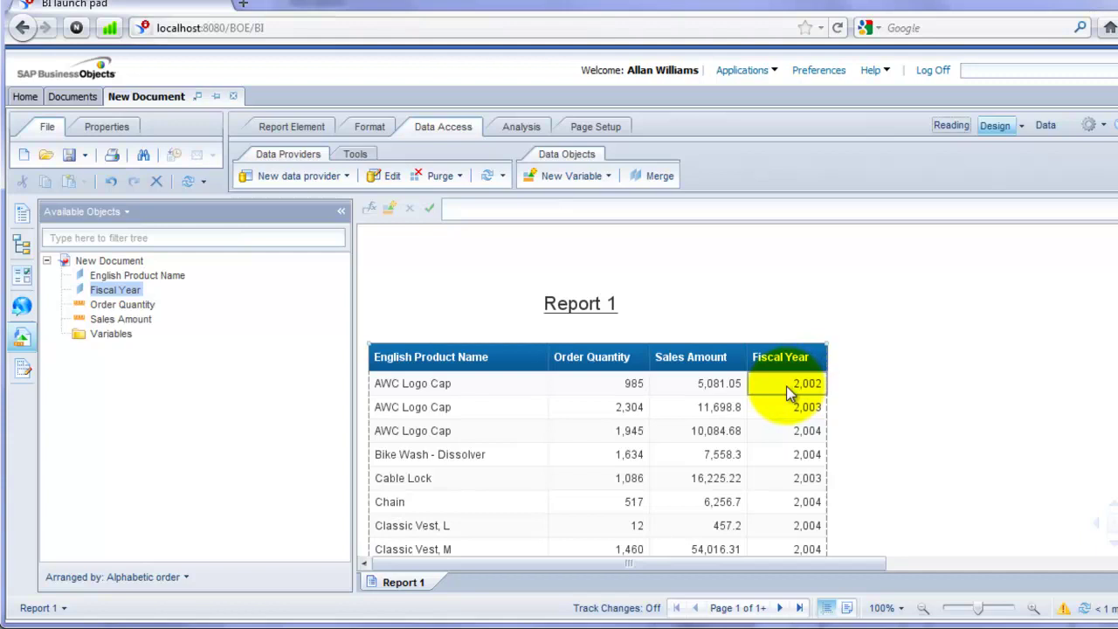